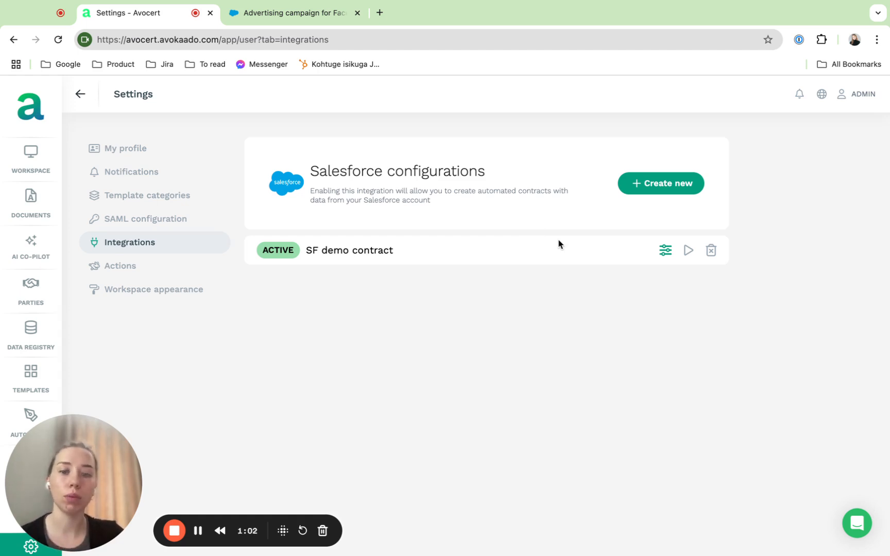
click(198, 531)
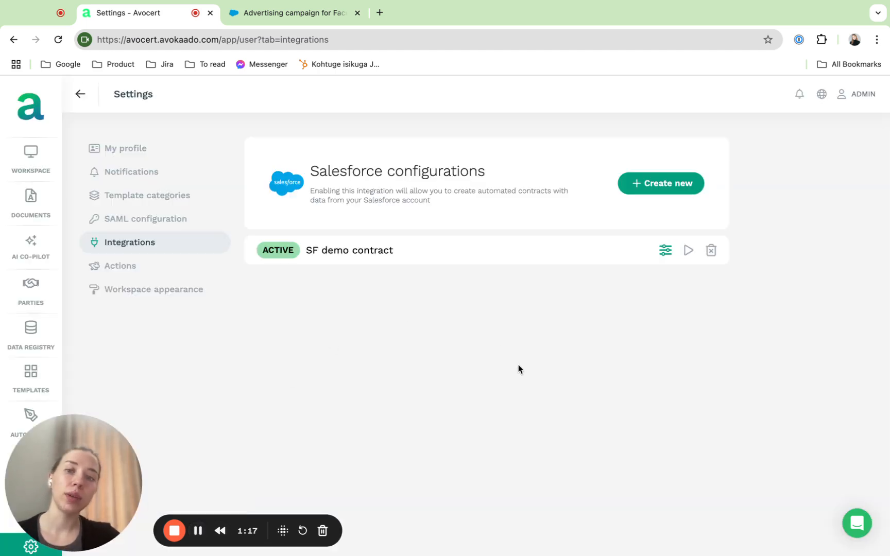
Open the settings of the SF demo contract configuration and check which Salesforce objects it can be connected to.
click(665, 251)
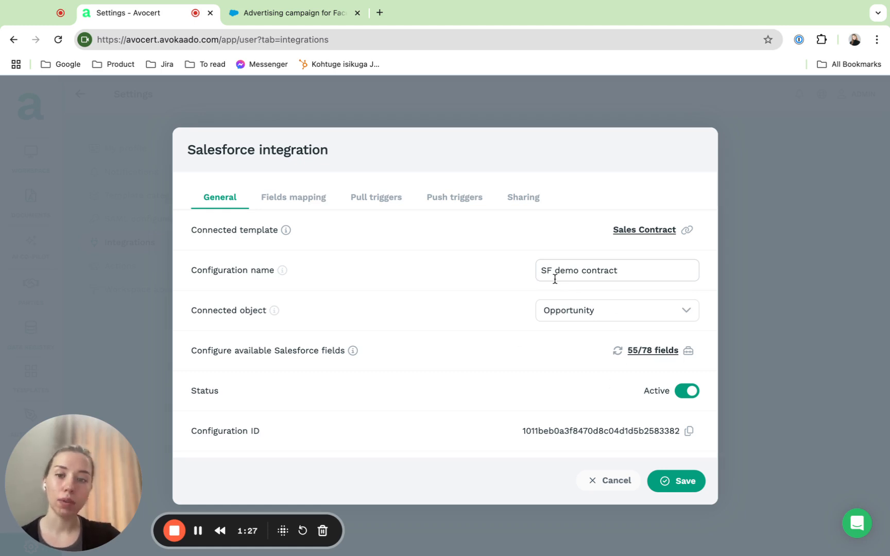
click(573, 310)
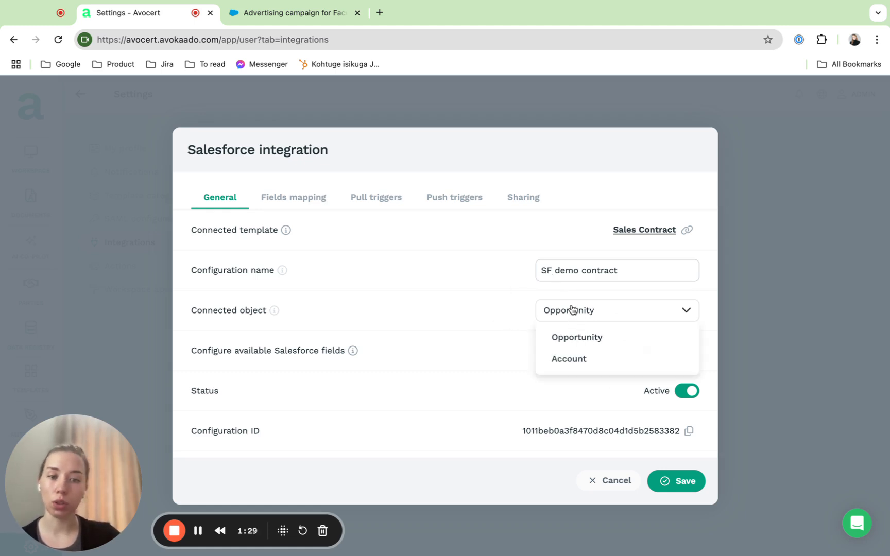
click(573, 309)
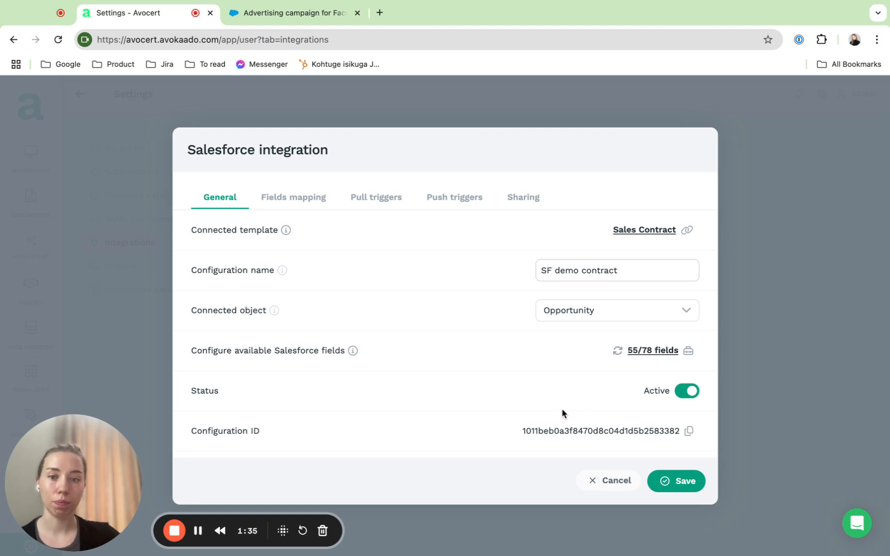
Examine how the template data fields are mapped to the available Salesforce fields in the integration's fields mapping.
click(293, 199)
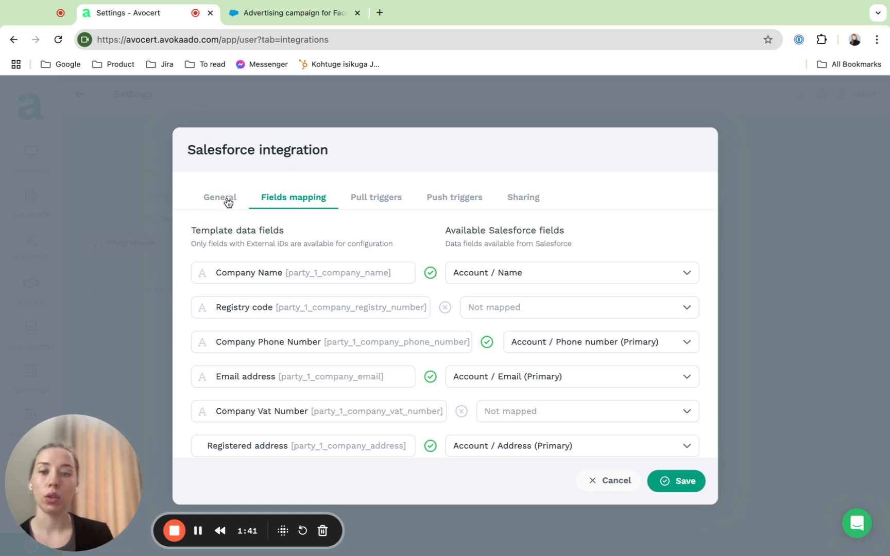
click(228, 200)
click(296, 198)
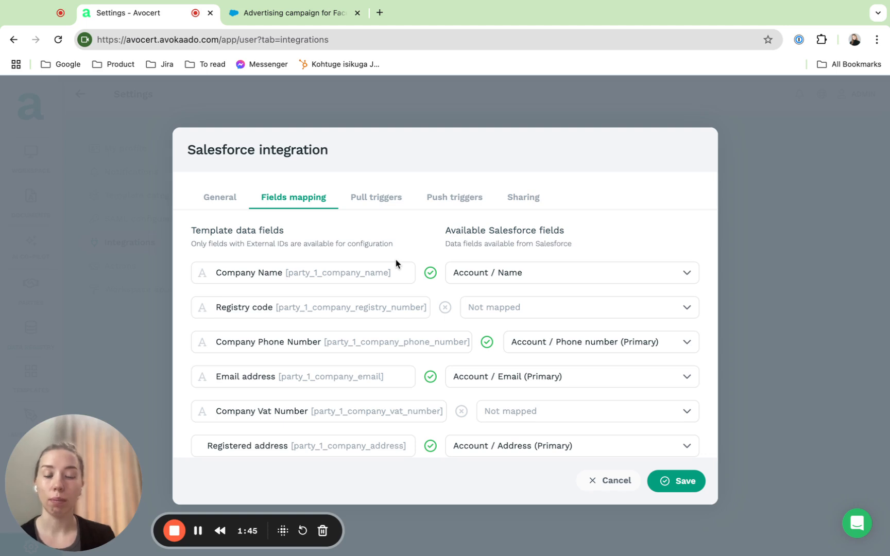
scroll(304, 347, down, 1)
scroll(304, 347, down, 10)
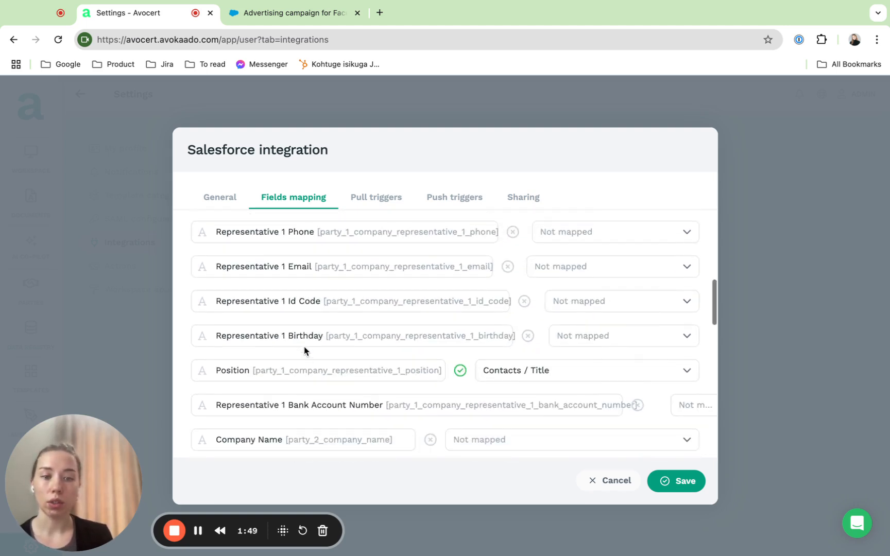
scroll(300, 302, up, 15)
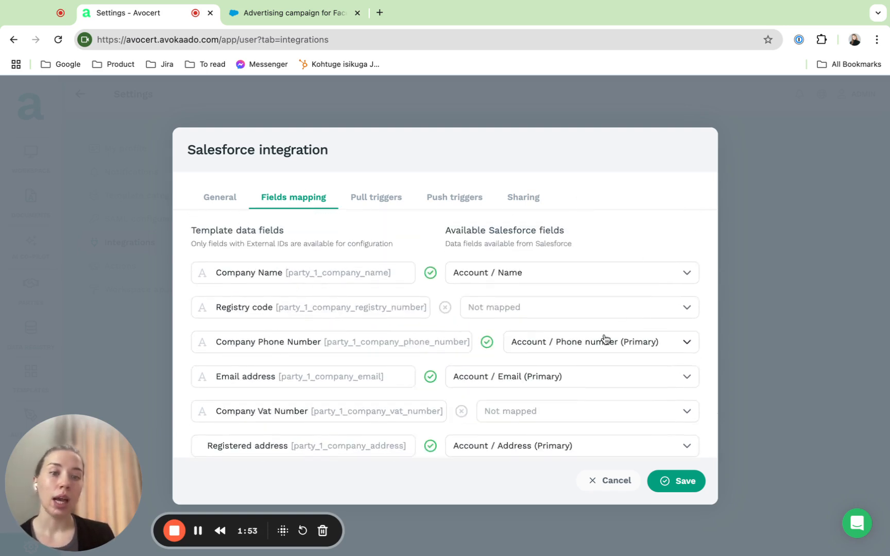
scroll(584, 330, down, 3)
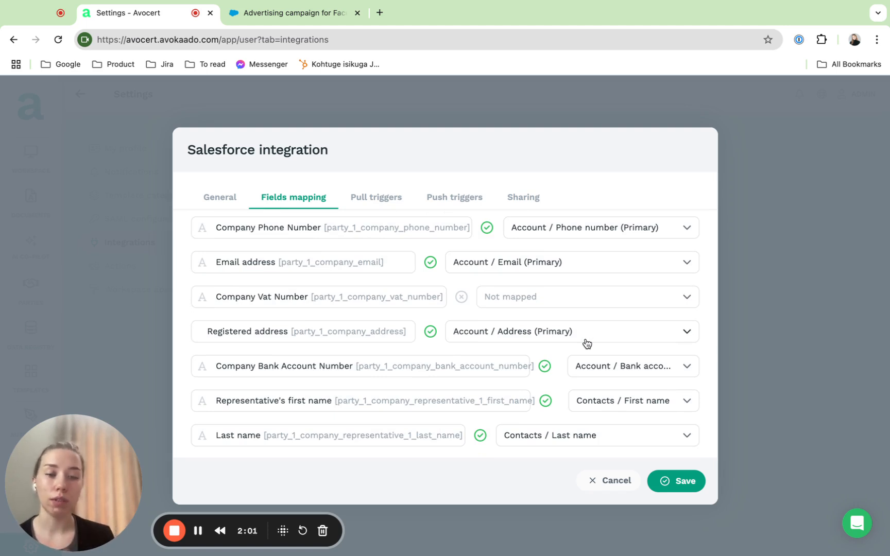
scroll(587, 343, down, 1)
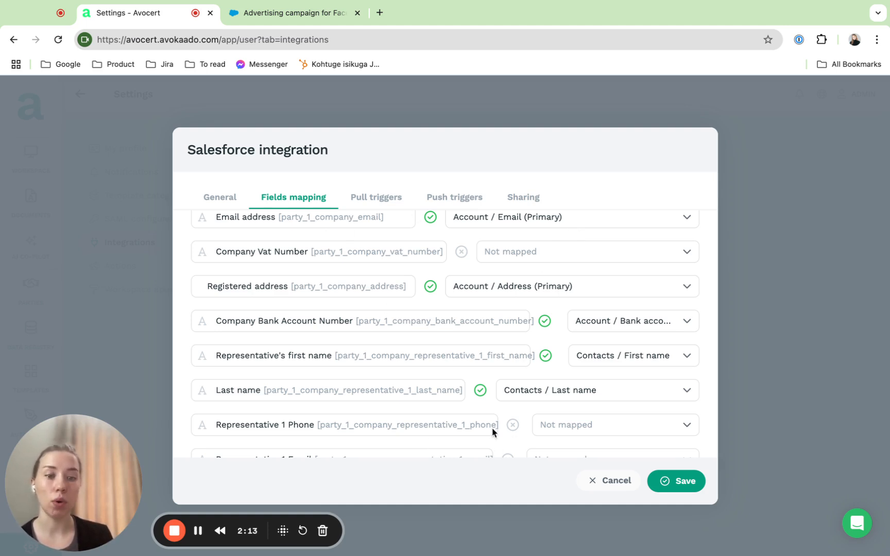
scroll(475, 341, up, 2)
scroll(474, 341, up, 2)
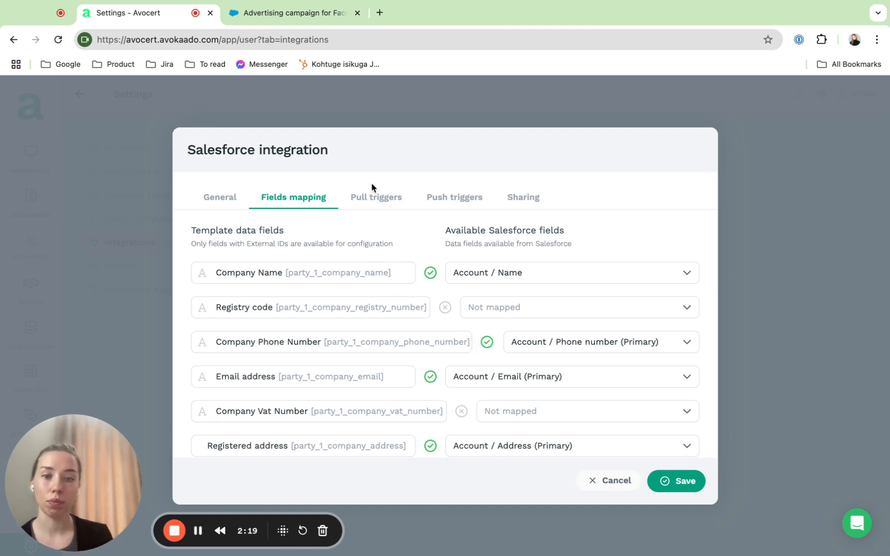
Examine the status monitor options of the pull triggers by enabling the monitor briefly and disabling it again.
click(377, 198)
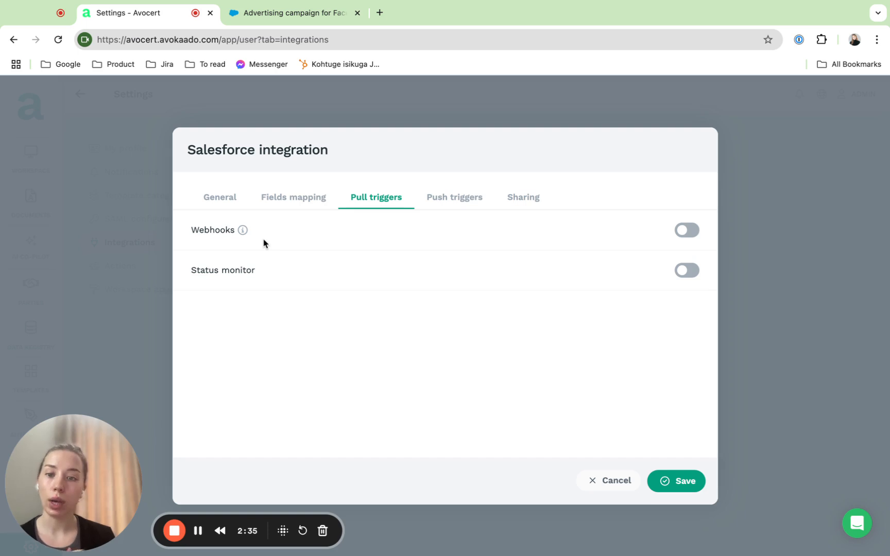
click(688, 270)
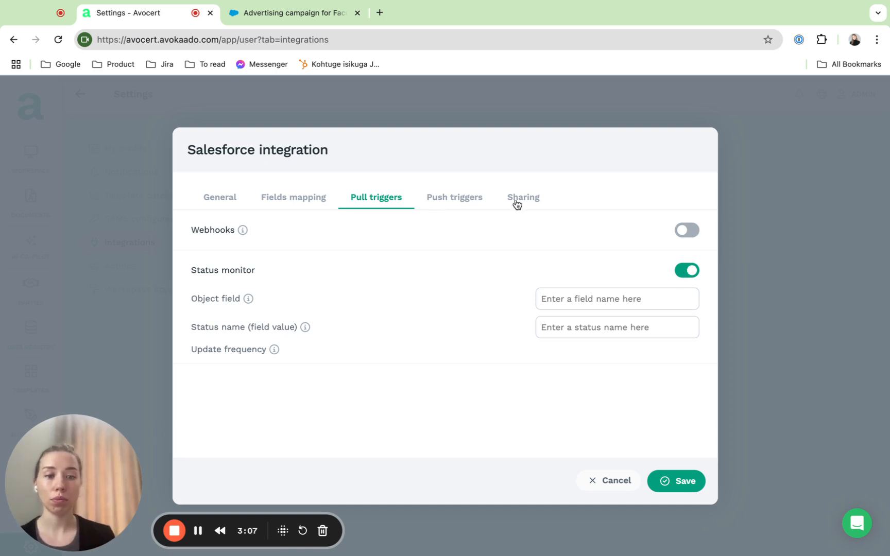
click(688, 271)
Review the list of contract fields to push back to Salesforce in the push triggers and save the selection.
click(477, 202)
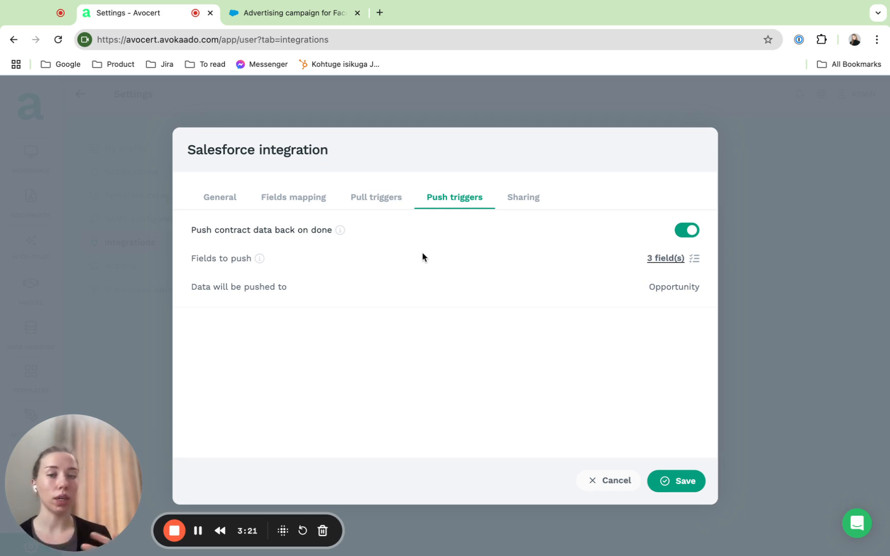
click(665, 259)
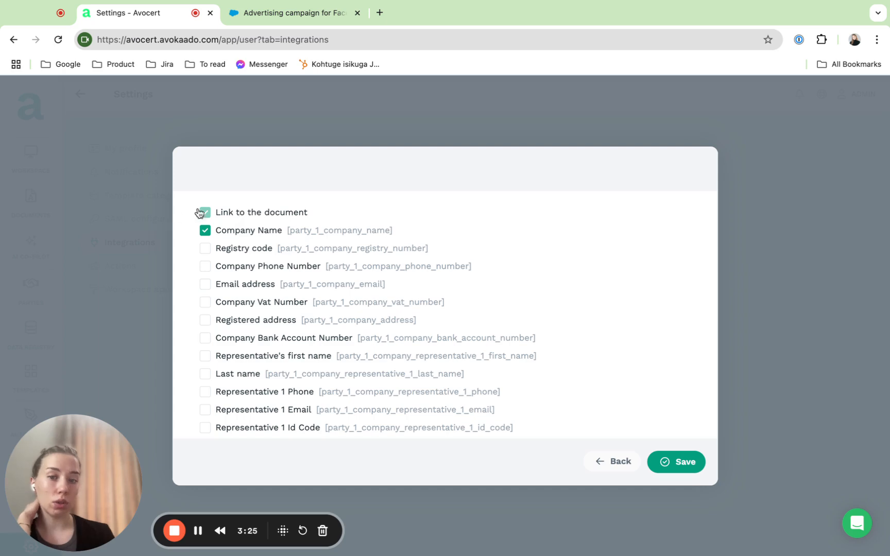
scroll(264, 314, down, 15)
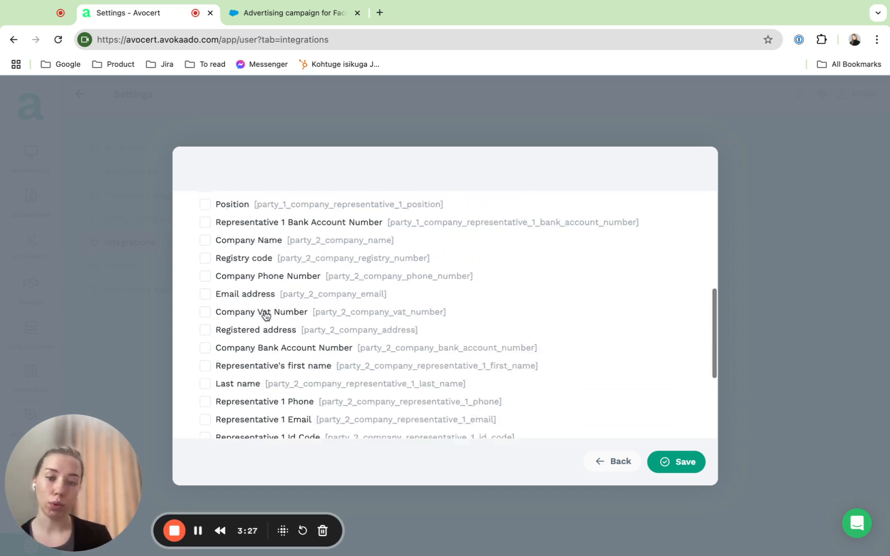
scroll(264, 313, up, 15)
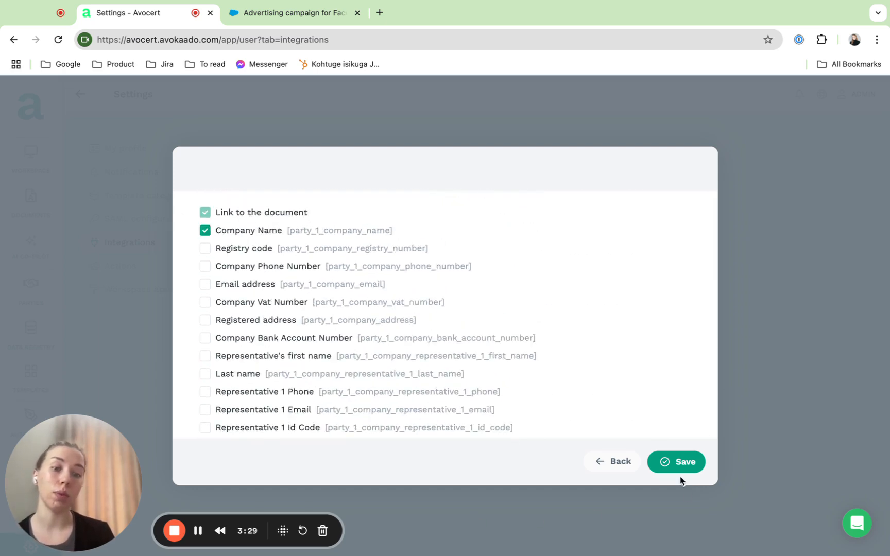
click(678, 463)
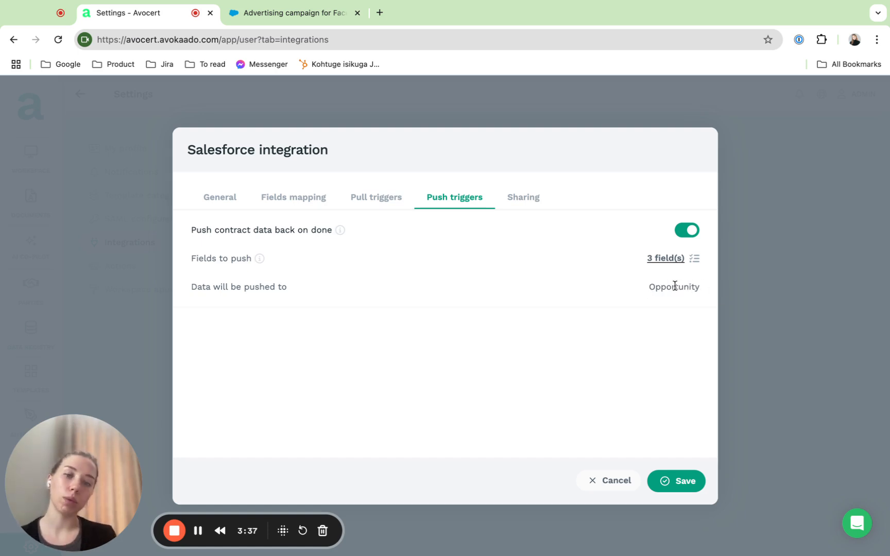
In the sharing settings, enable adding specific users from Avokaado, add one user with view rights, and save the integration.
click(526, 204)
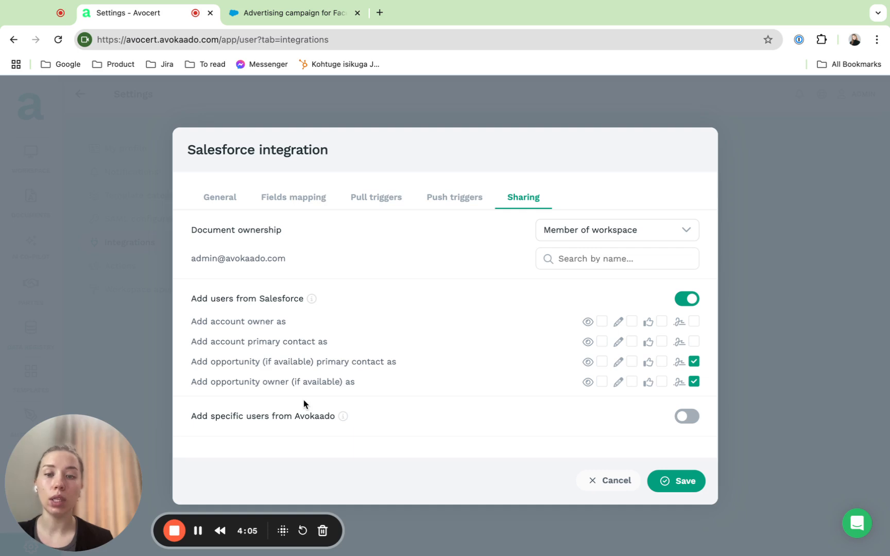
click(686, 417)
scroll(377, 420, down, 1)
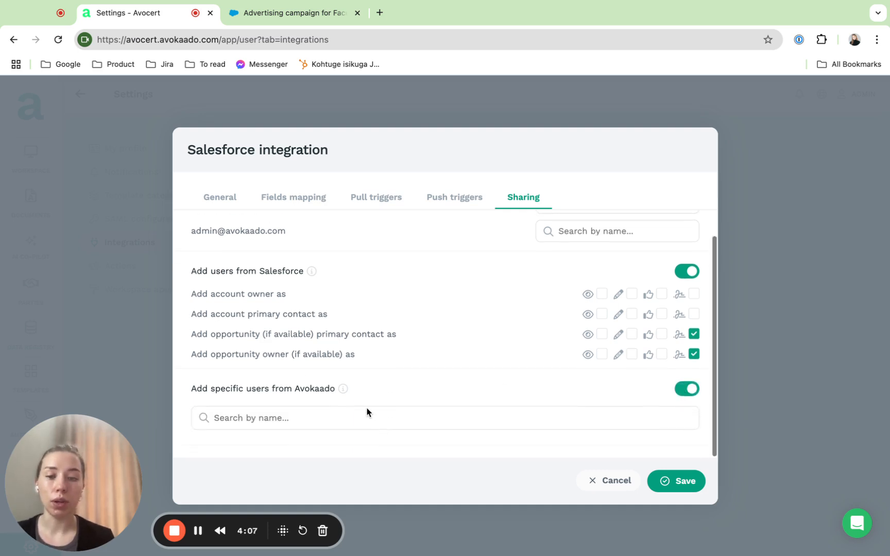
click(367, 415)
click(359, 453)
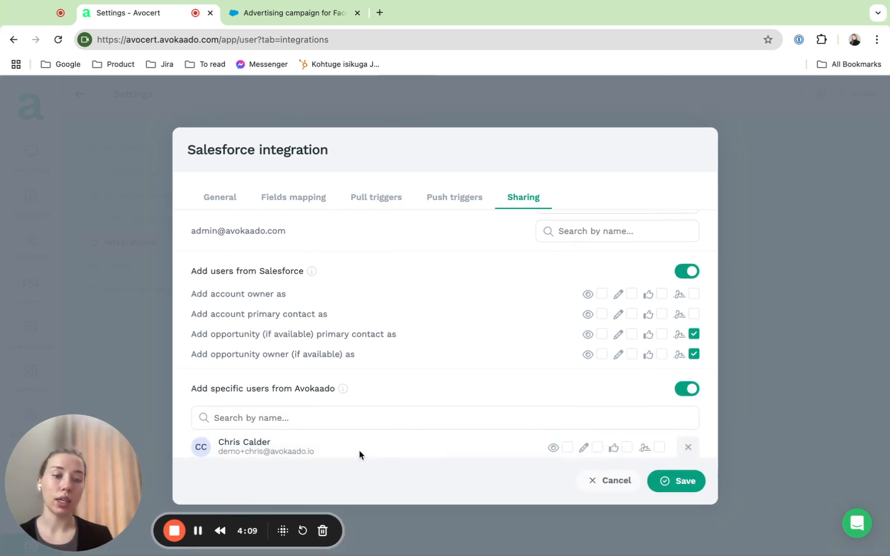
scroll(522, 427, down, 1)
click(569, 426)
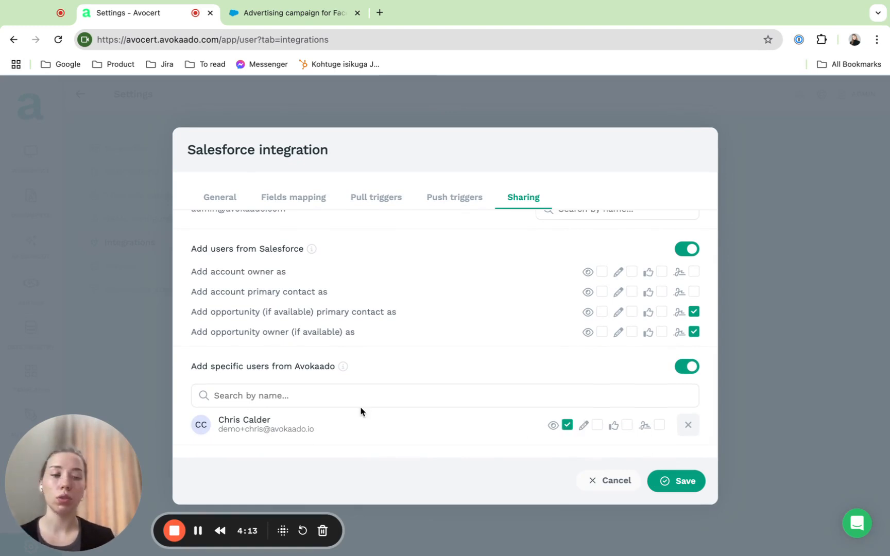
click(681, 482)
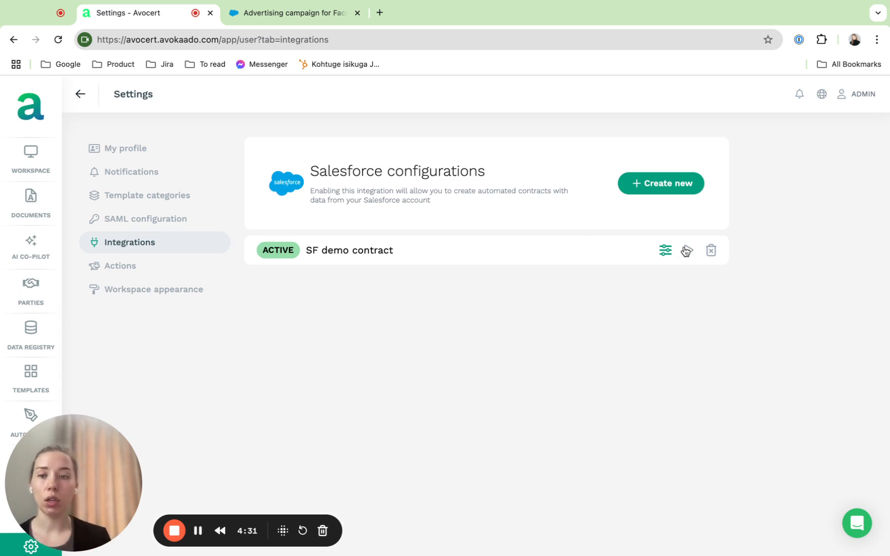
Start a new document in All Documents from the SF demo contract integration.
click(50, 205)
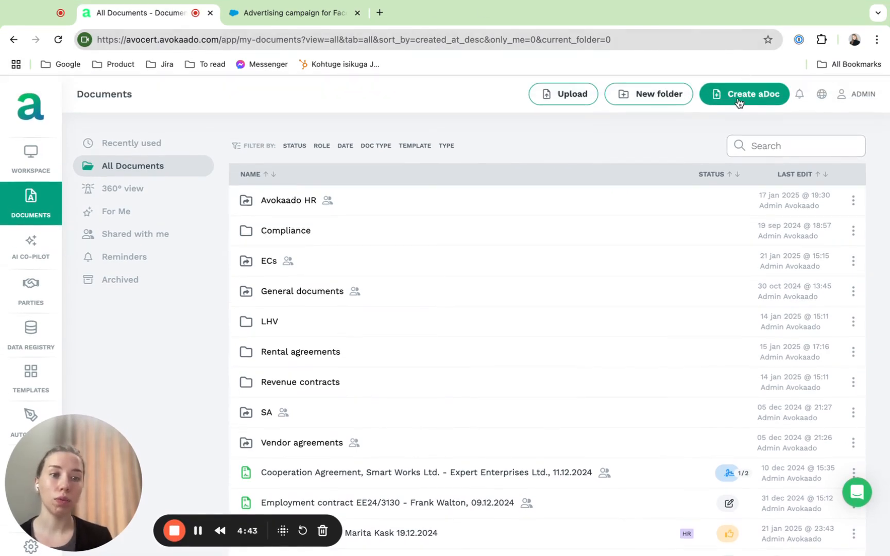
click(746, 98)
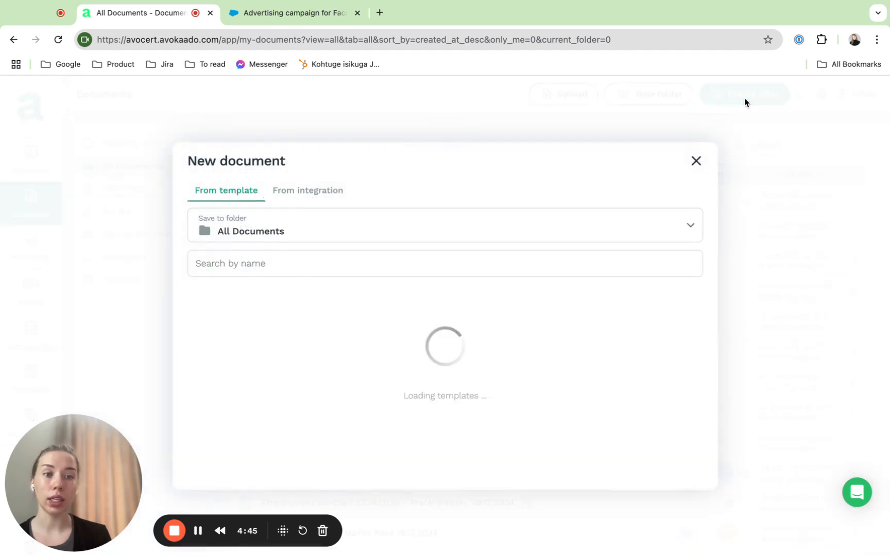
click(323, 154)
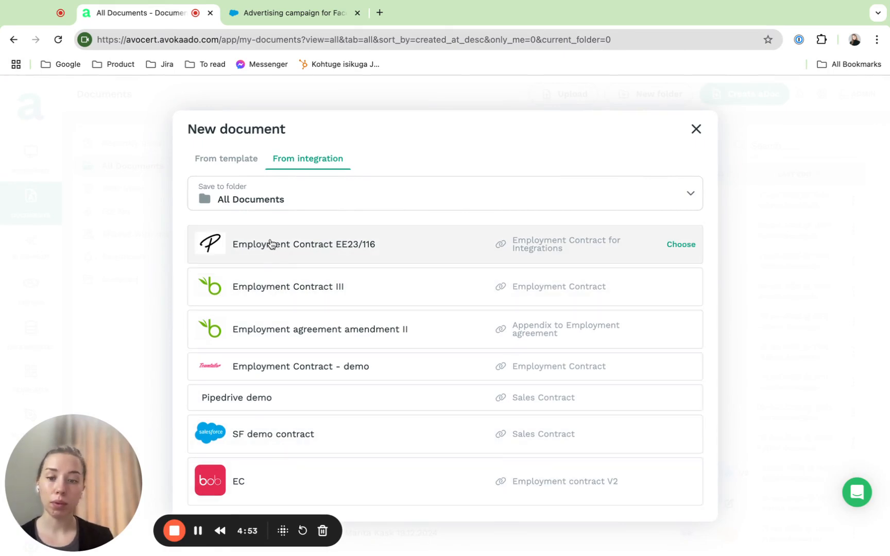
click(277, 435)
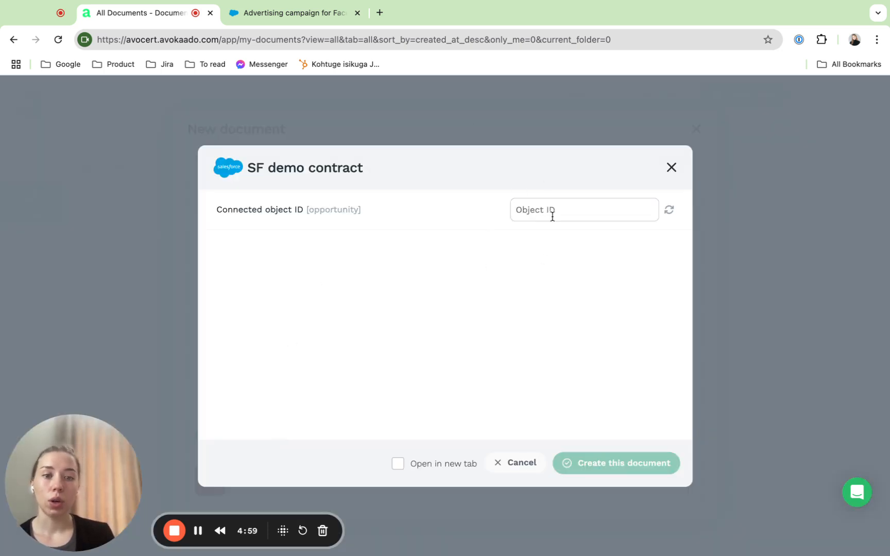
Copy the Advertising campaign opportunity's ID from its Salesforce page address into the Connected object ID in Avokaado and load the contract preview.
click(288, 13)
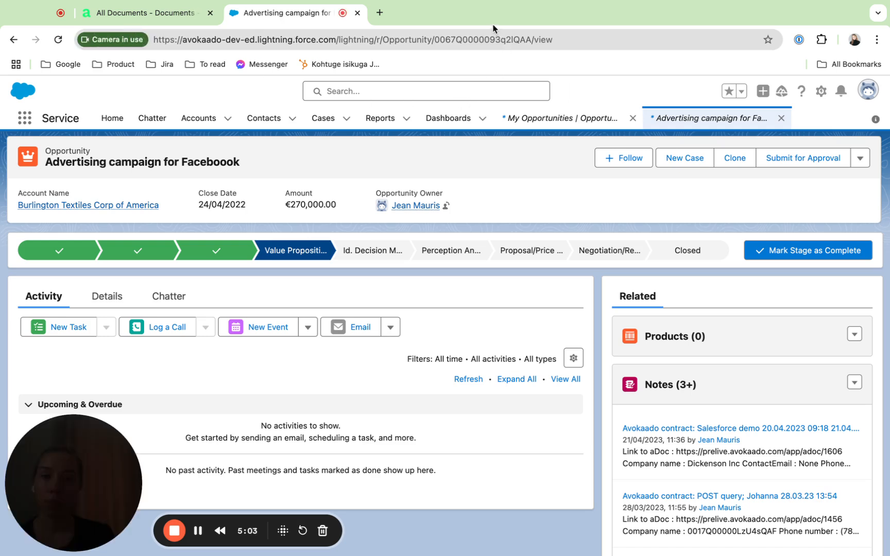
click(495, 40)
double_click(494, 39)
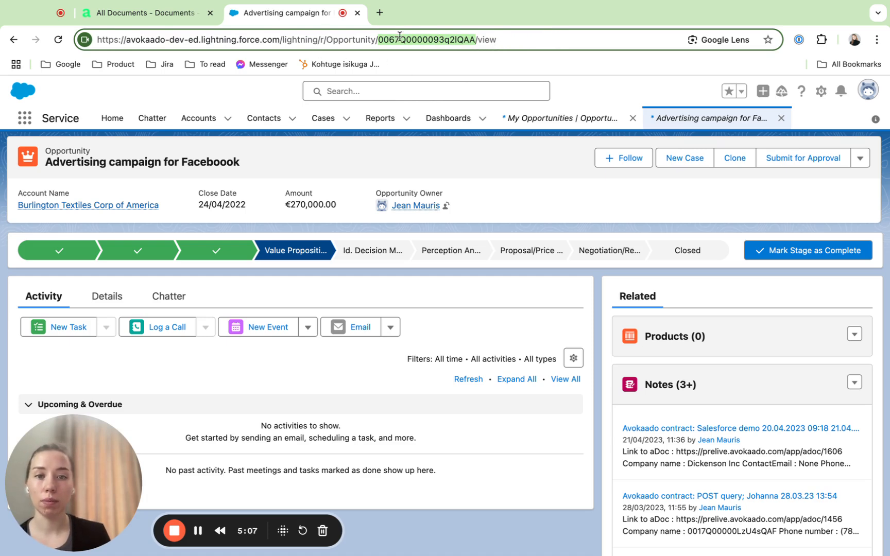
click(185, 13)
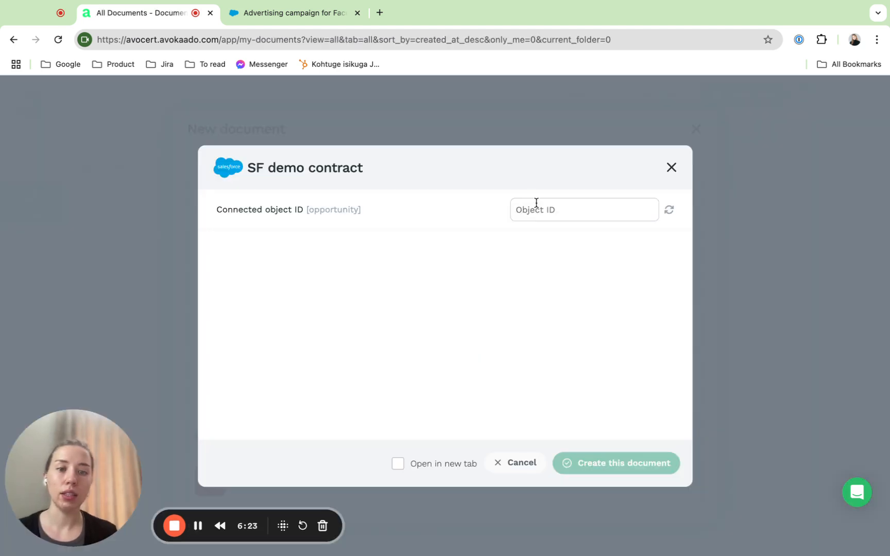
text(0067Q0000093q2lQAA)
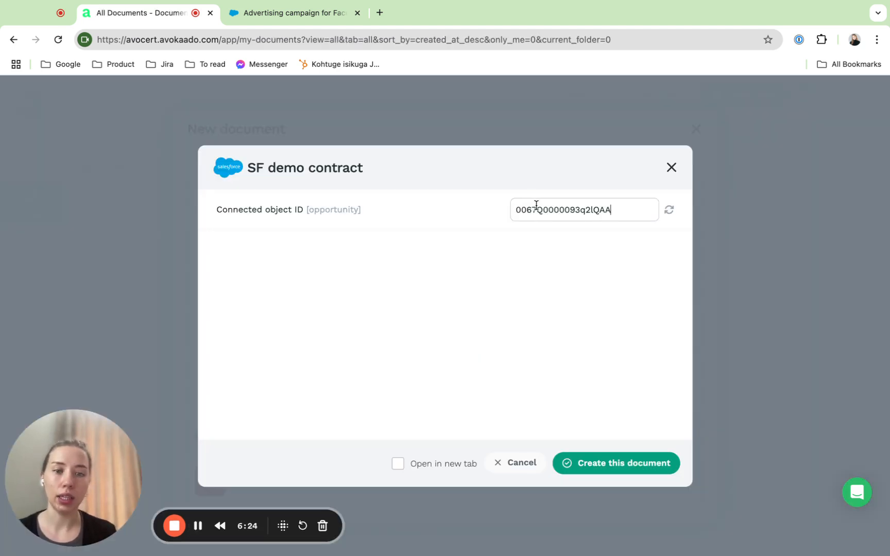
click(670, 211)
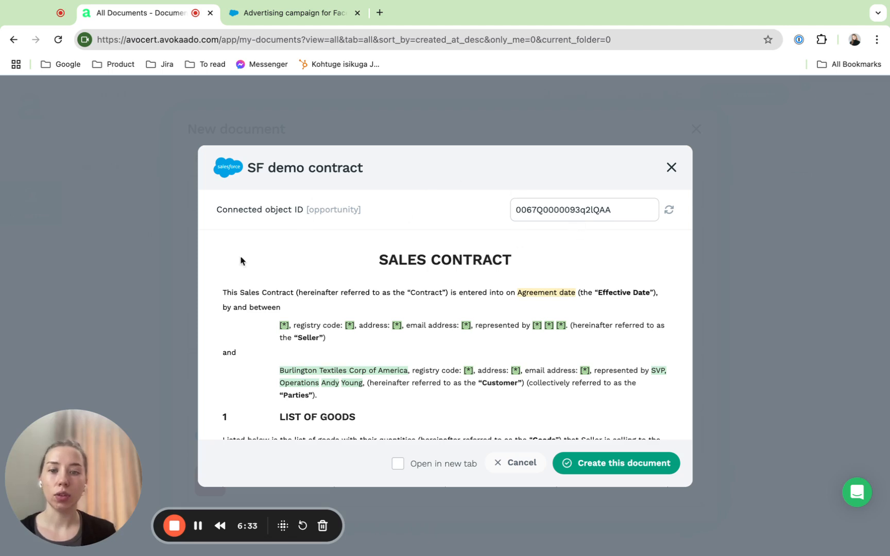
Check the customer and goods data filled into the SF demo contract preview and create the document.
drag(279, 371, 410, 374)
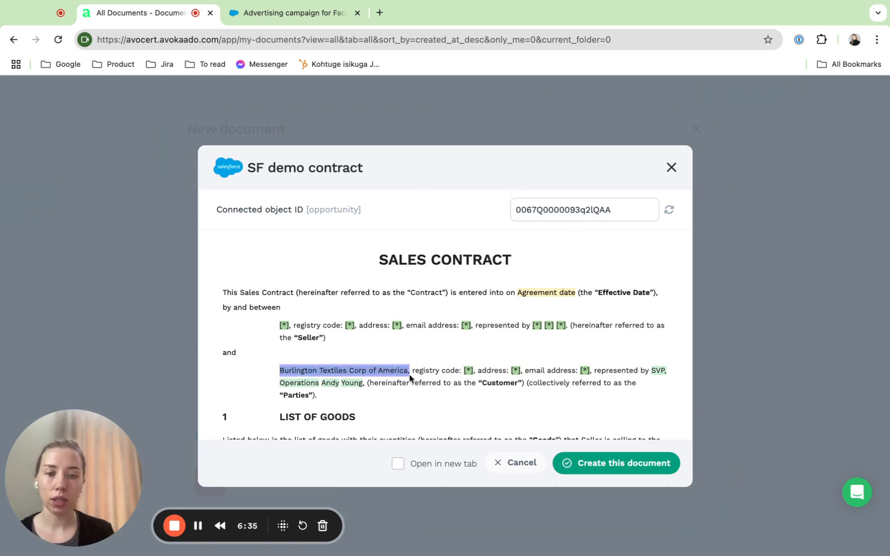
double_click(384, 372)
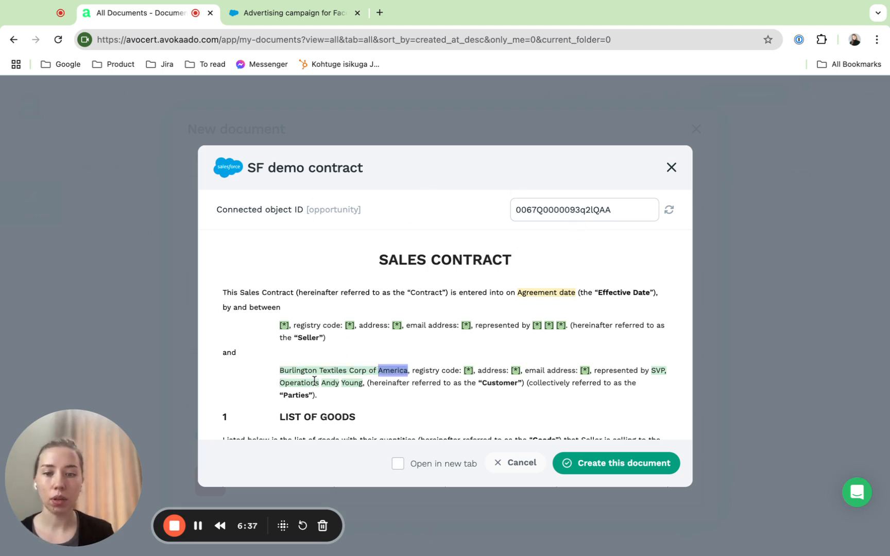
scroll(377, 381, down, 3)
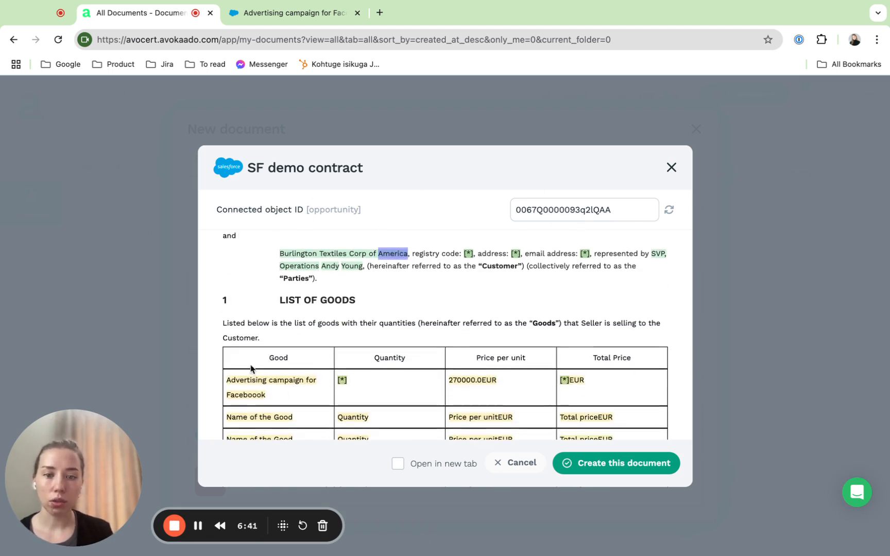
scroll(458, 357, up, 1)
scroll(456, 355, up, 3)
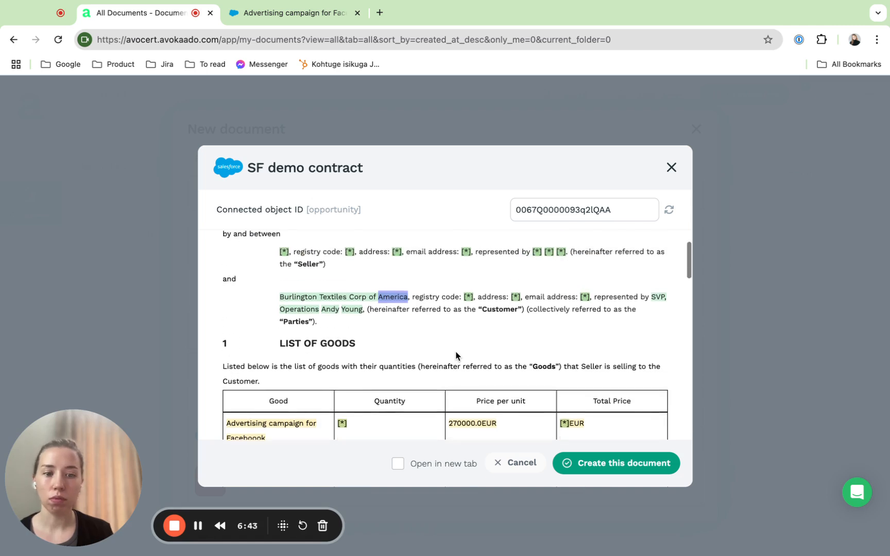
click(605, 463)
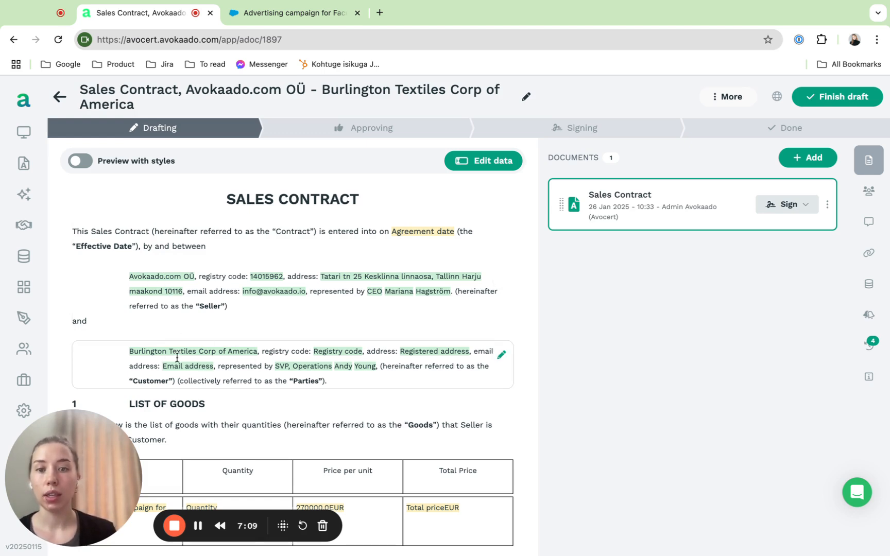
Look through the new sales contract draft and open its data questionnaire at the Burlington Textiles Corp of America company details.
scroll(362, 364, down, 3)
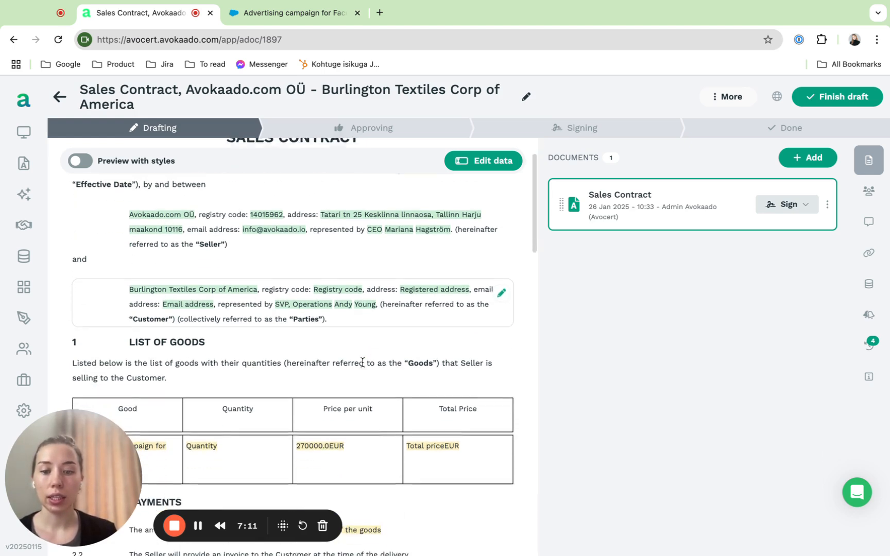
scroll(349, 461, down, 5)
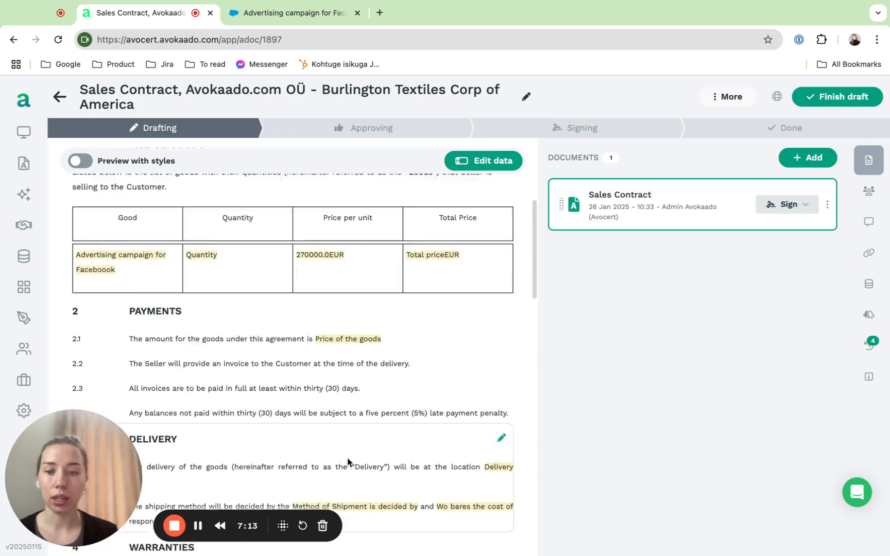
scroll(348, 462, up, 3)
scroll(348, 462, up, 3)
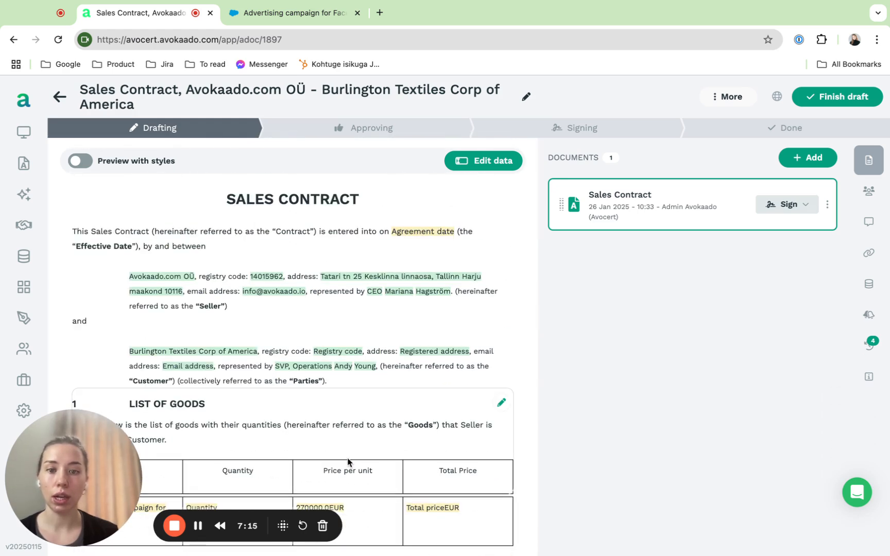
click(483, 160)
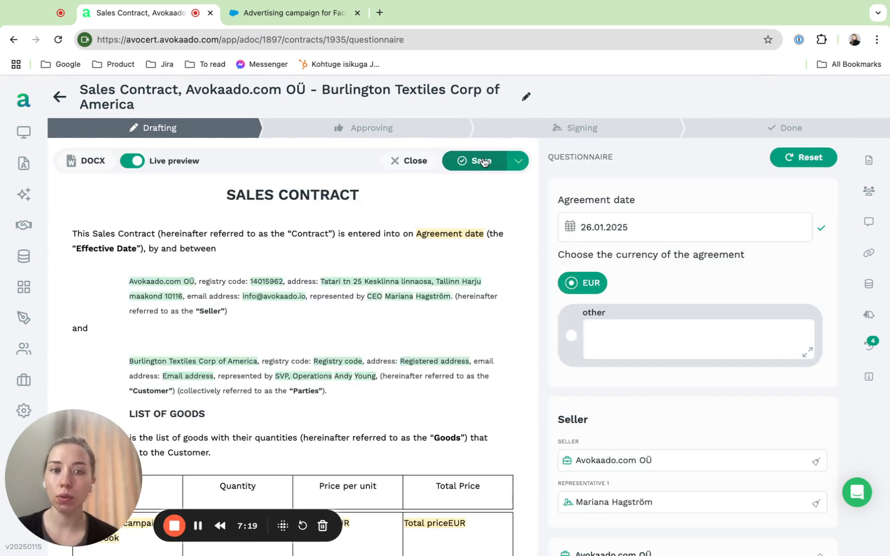
scroll(711, 396, down, 6)
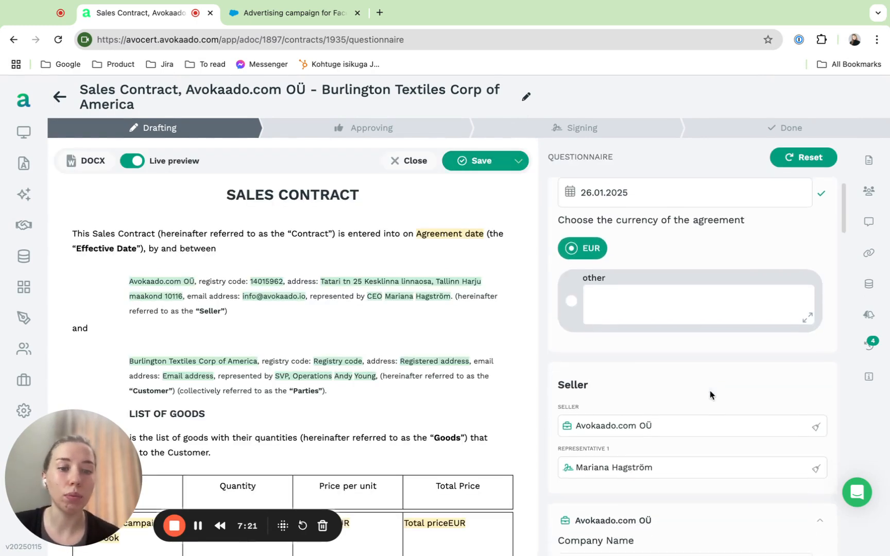
scroll(711, 396, down, 10)
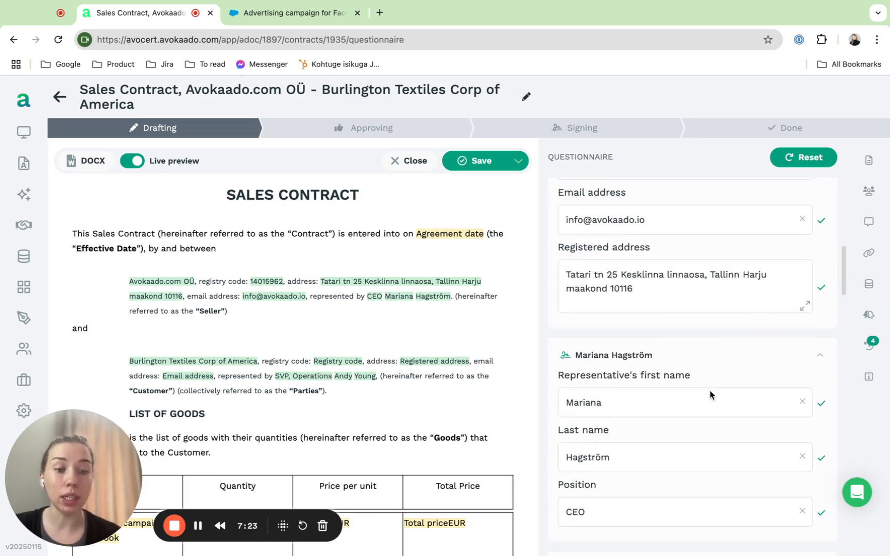
scroll(711, 395, down, 4)
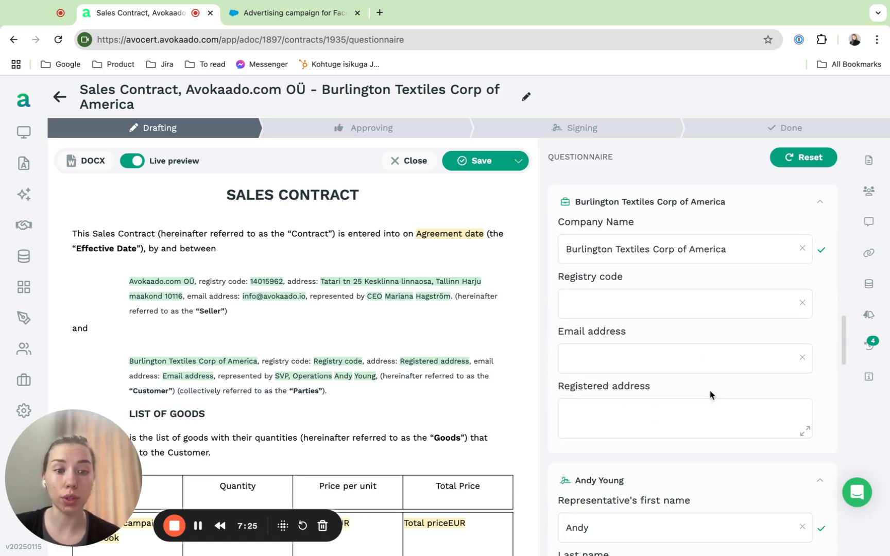
scroll(658, 436, down, 8)
scroll(658, 436, up, 9)
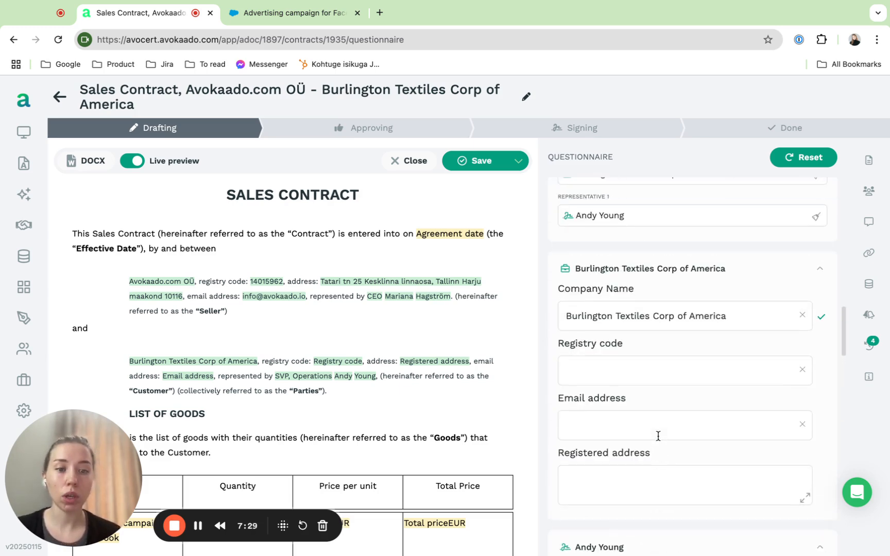
Set the customer company's registry code to 123, enter its email address, and set the registered address to USA.
click(622, 372)
text(123)
click(604, 416)
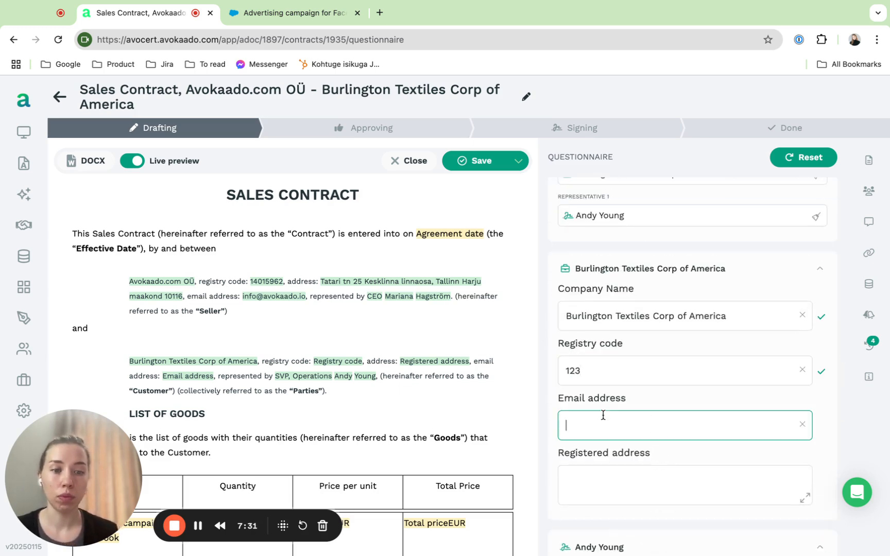
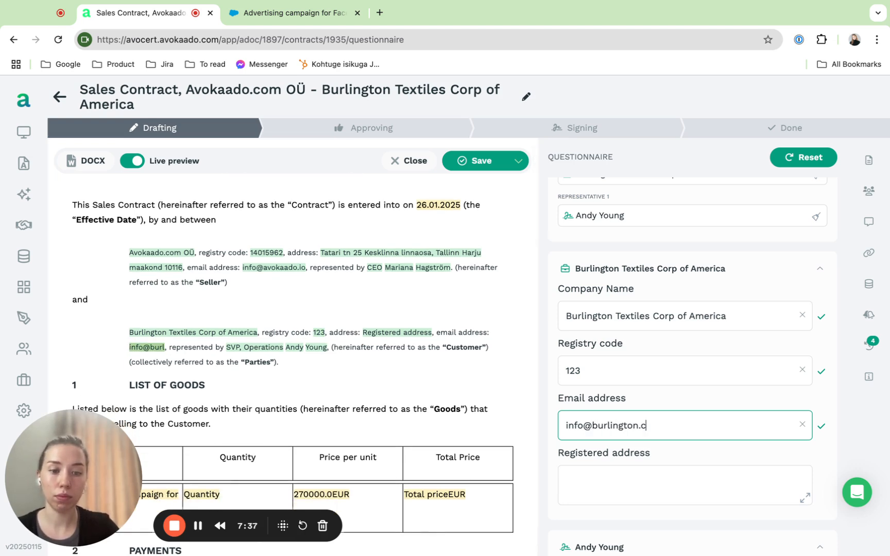
click(646, 479)
text(USA)
Set the advertising campaign's quantity to 1 and copy the unit price 270000.0 into the total price and the price of the goods.
scroll(645, 479, down, 10)
scroll(646, 361, down, 6)
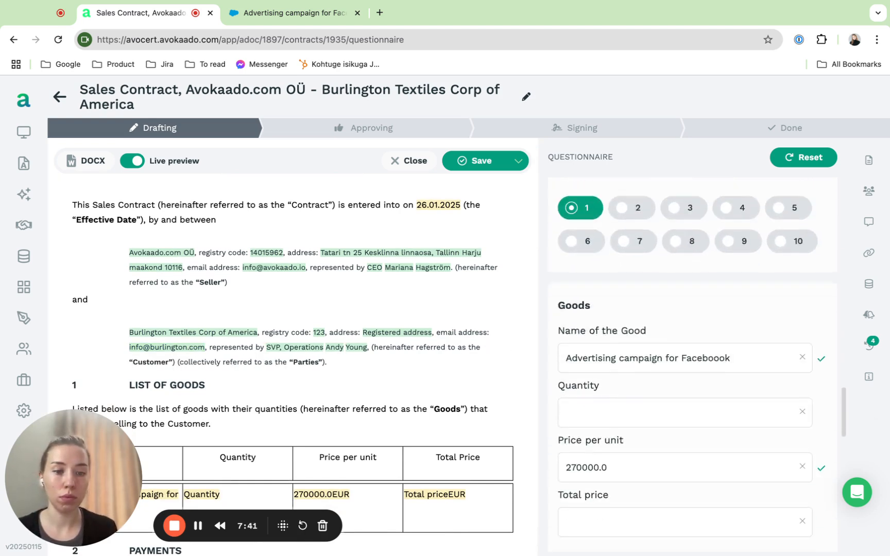
click(634, 307)
text(1)
click(601, 367)
key(ctrl+a)
key(ctrl+c)
click(599, 407)
key(ctrl+v)
scroll(599, 409, down, 4)
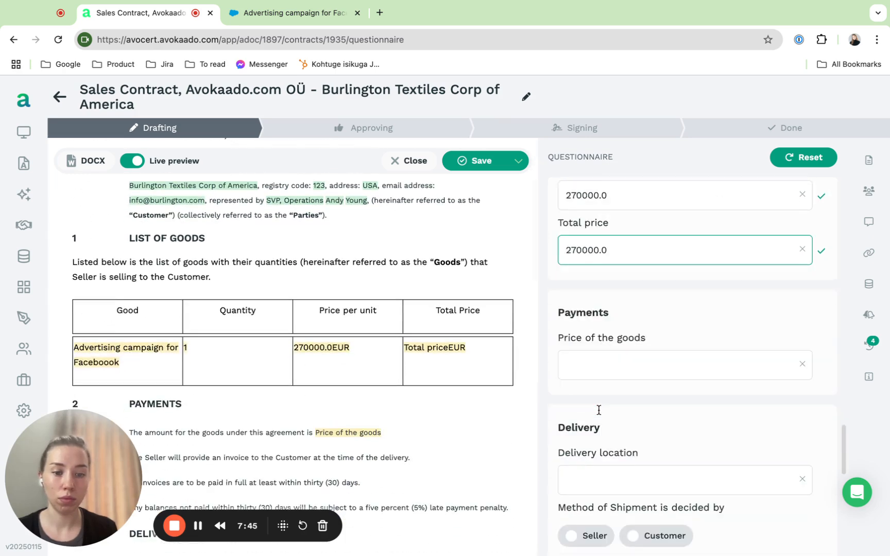
click(613, 363)
key(ctrl+v)
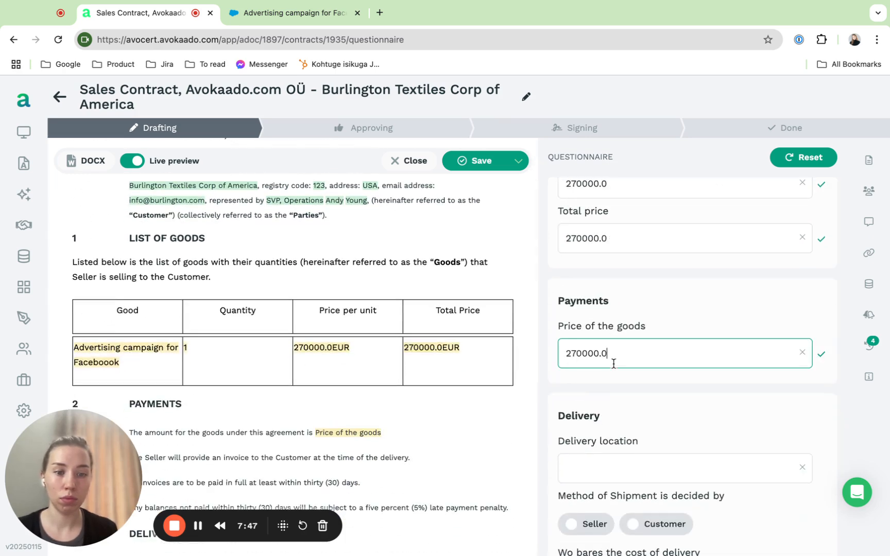
Set the delivery location to Estonia and choose Seller for both the shipment method decision and the cost of delivery.
scroll(612, 366, down, 3)
click(633, 315)
text(Estonia)
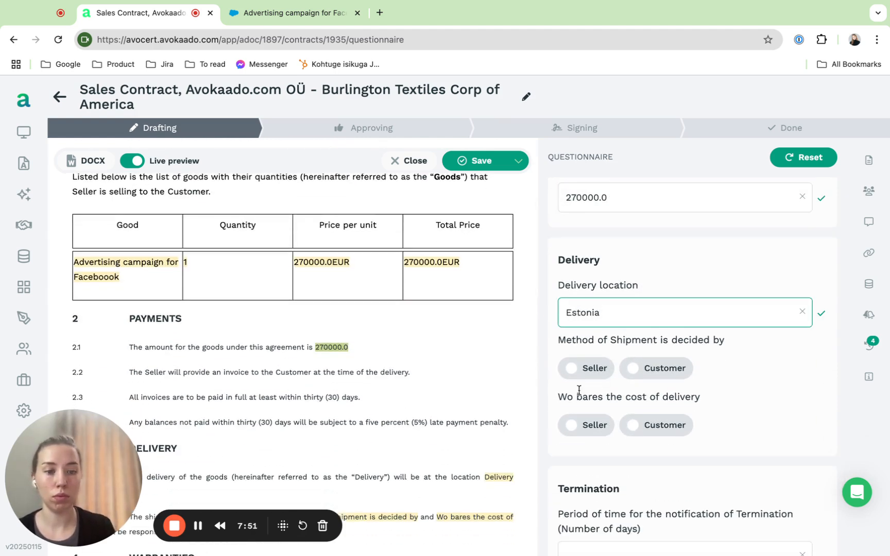
click(569, 370)
click(570, 425)
Set the termination notice period to 1 day, choose Harju County Court as the jurisdiction, and save the contract data.
scroll(573, 428, down, 5)
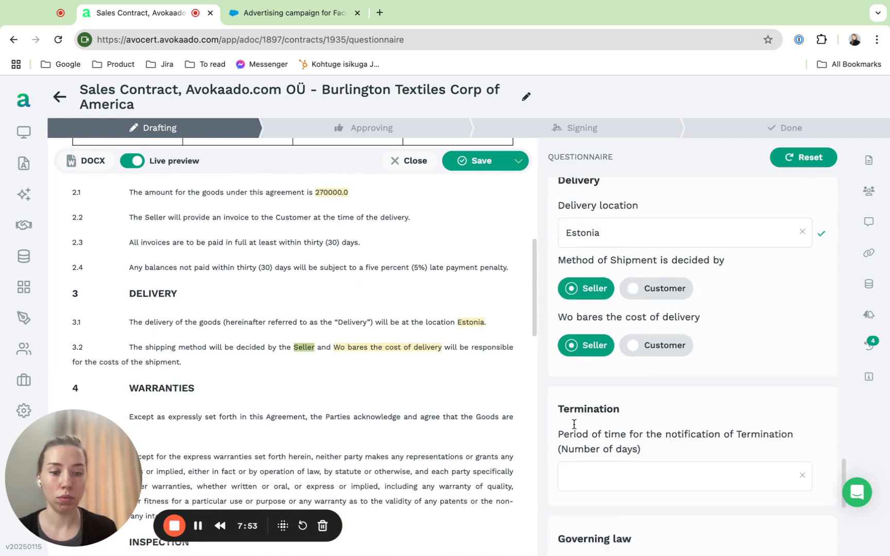
click(599, 304)
text(1)
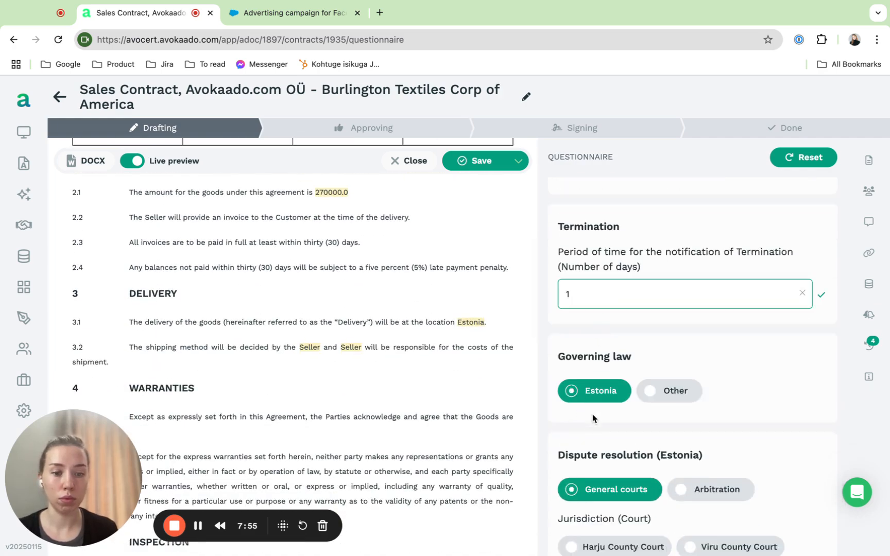
scroll(593, 415, down, 3)
click(587, 392)
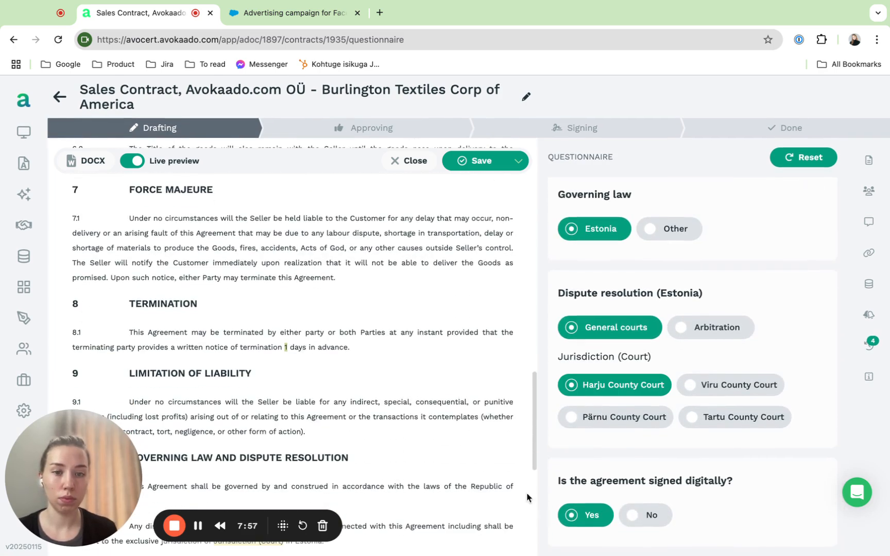
click(458, 162)
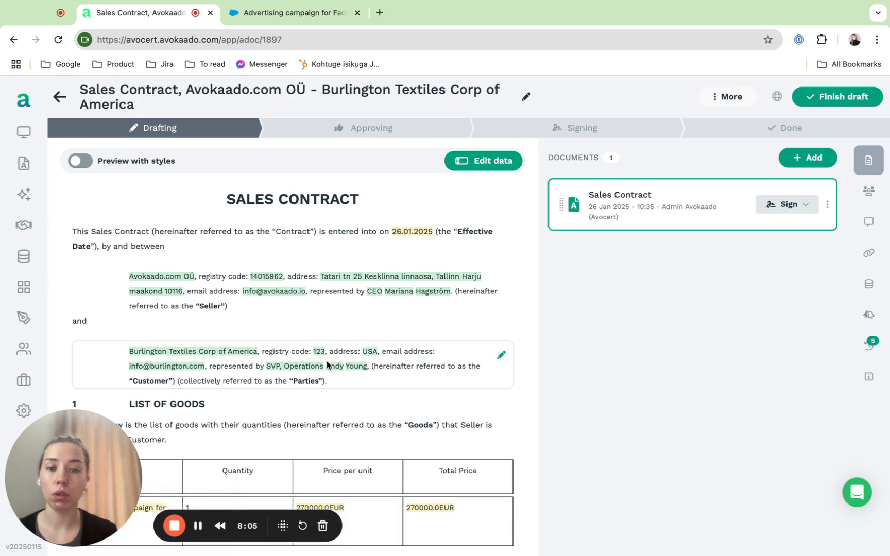
Check the completed contract text and turn on a signing order for its signers in the collaborator settings.
scroll(322, 402, down, 5)
scroll(321, 403, down, 15)
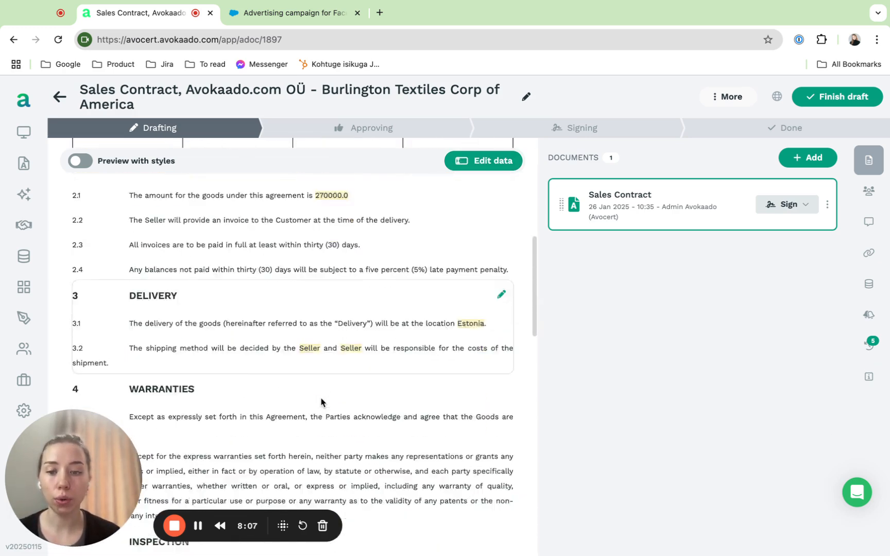
scroll(321, 402, up, 8)
scroll(322, 403, up, 15)
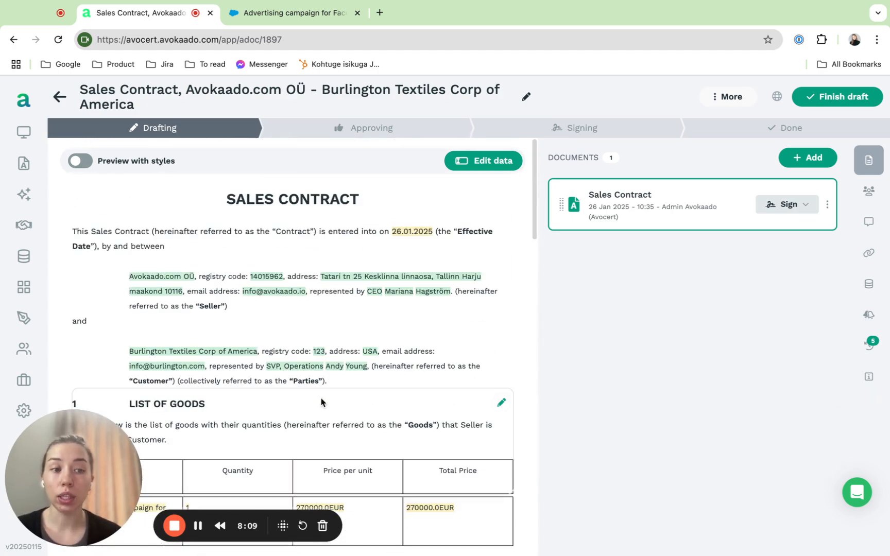
click(866, 187)
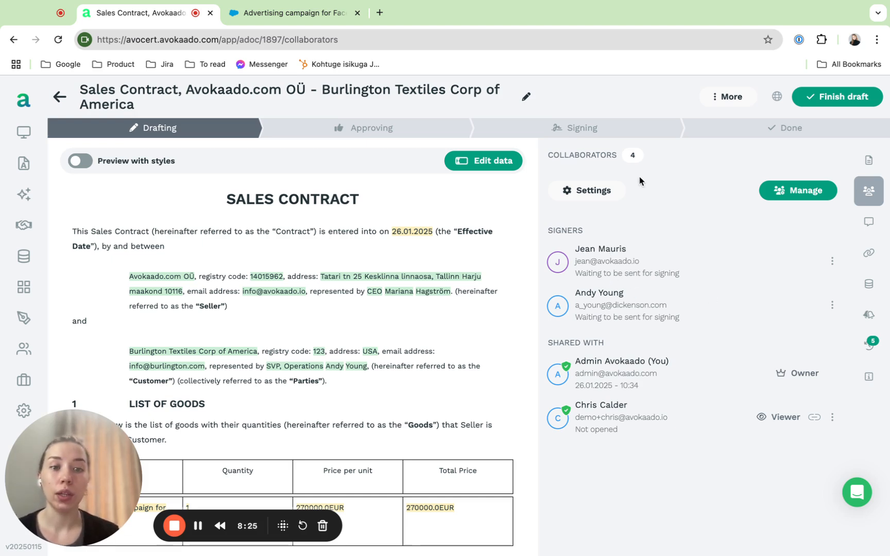
click(584, 192)
click(738, 271)
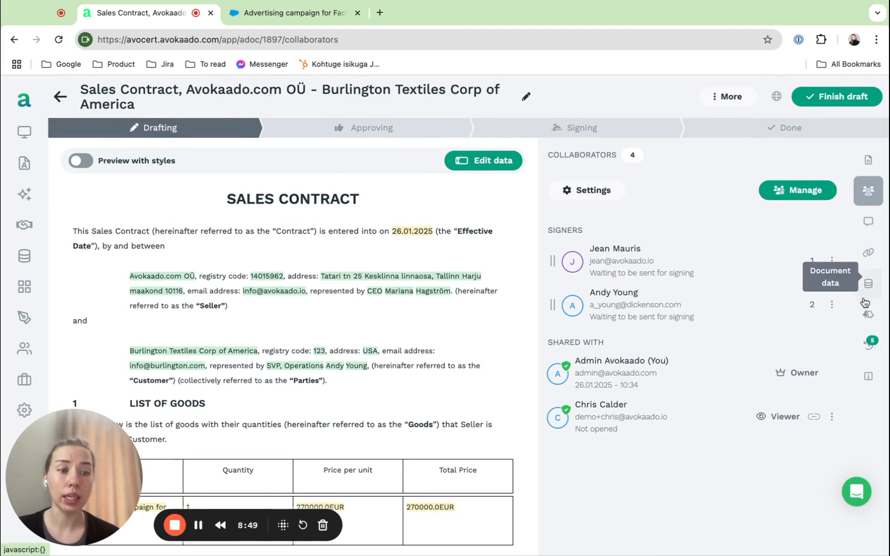
View the contract's reminders, linked documents and discussion.
click(864, 316)
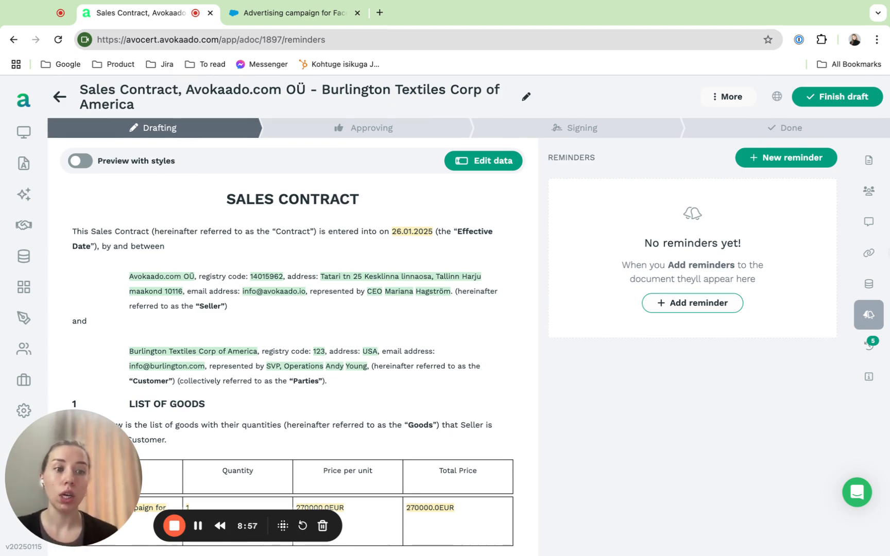
click(869, 253)
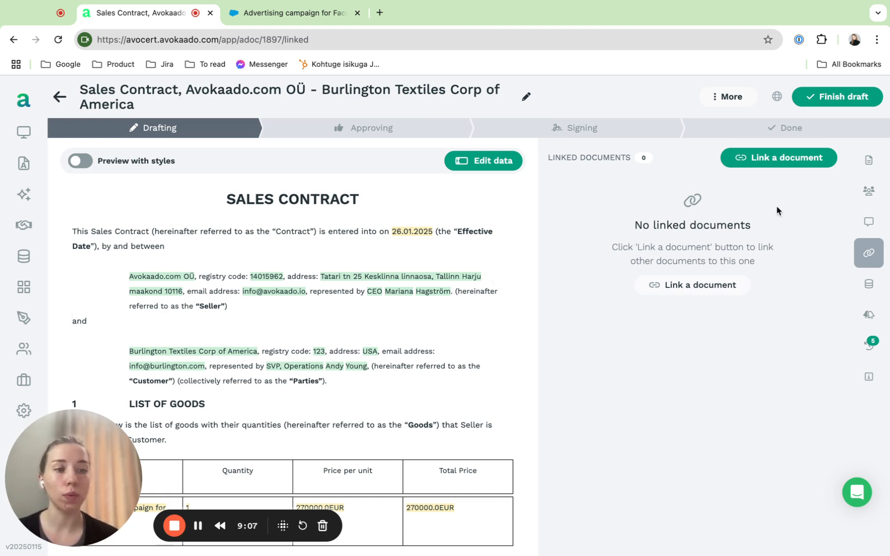
click(869, 222)
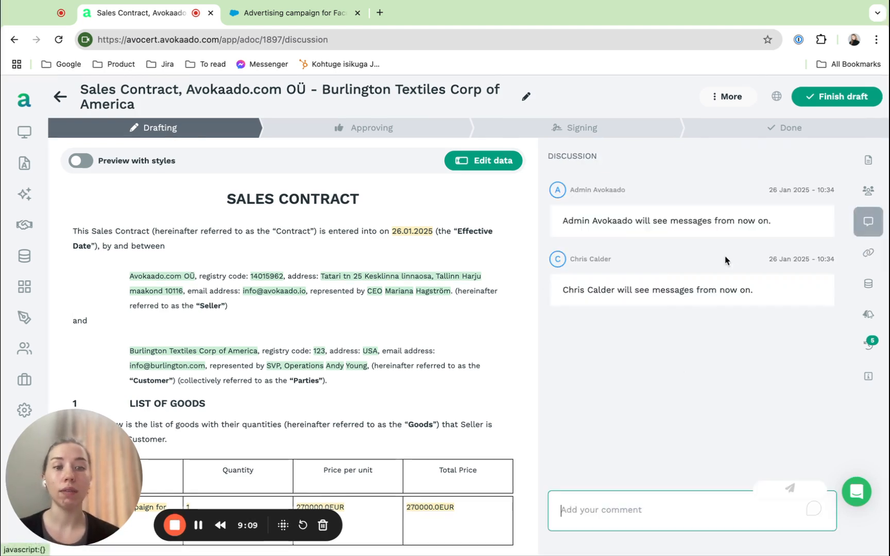